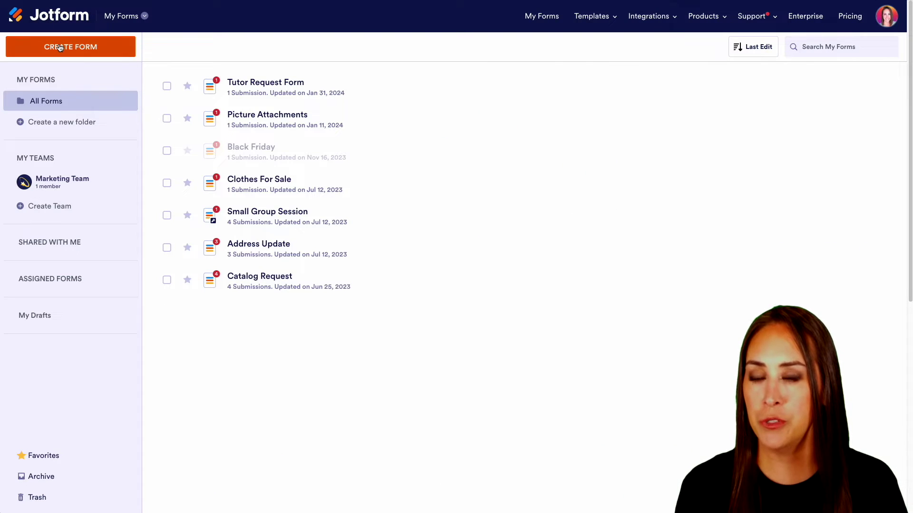
Step: Create a new blank Classic Form from scratch
click(60, 47)
click(326, 177)
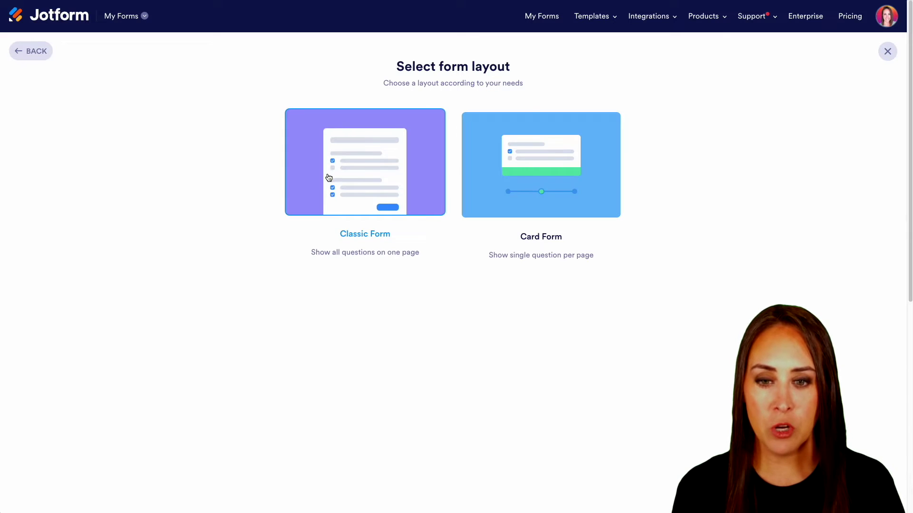
click(358, 180)
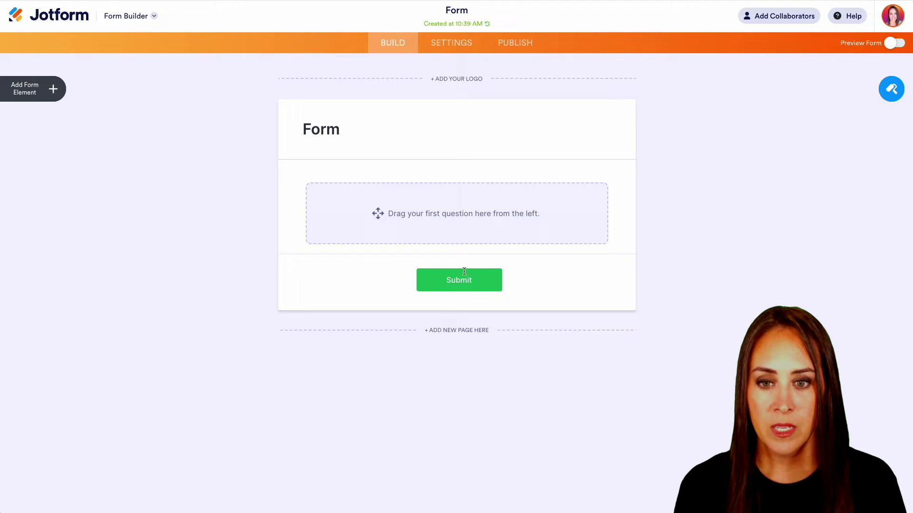
Step: Retitle the form 'Lunch Get Together'
click(338, 149)
double_click(333, 129)
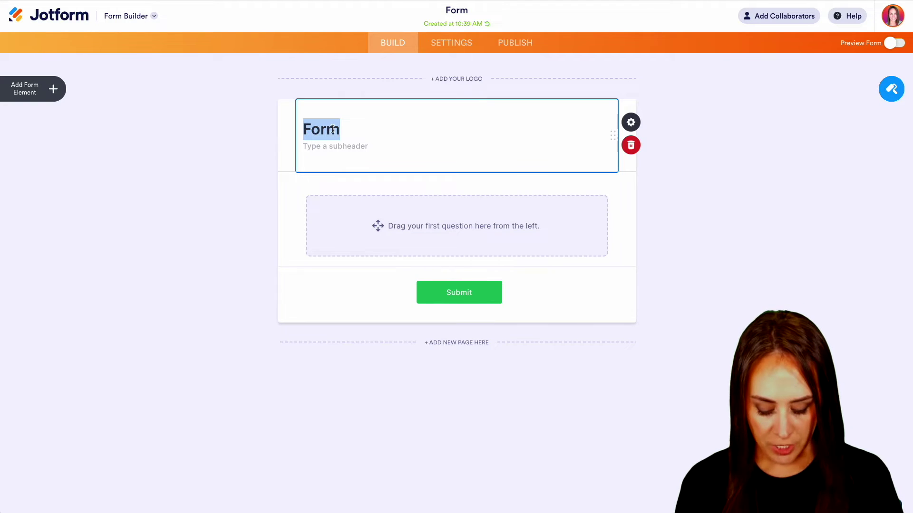
text(Lunch )
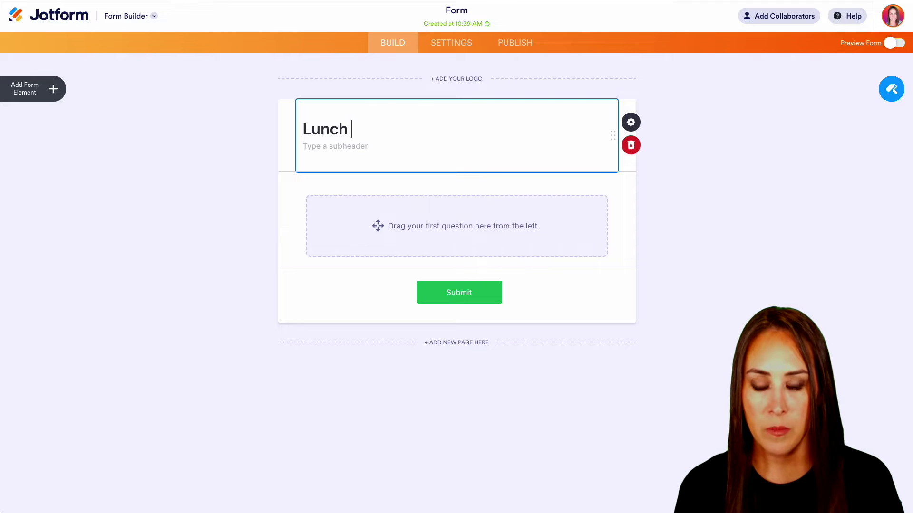
text(Get Together)
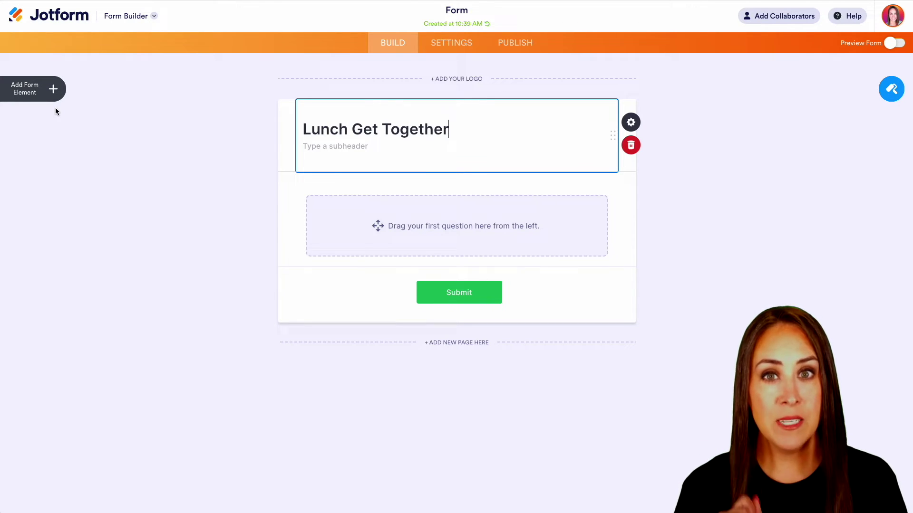
Step: Add Full Name, Email and Dropdown fields to the form
click(53, 90)
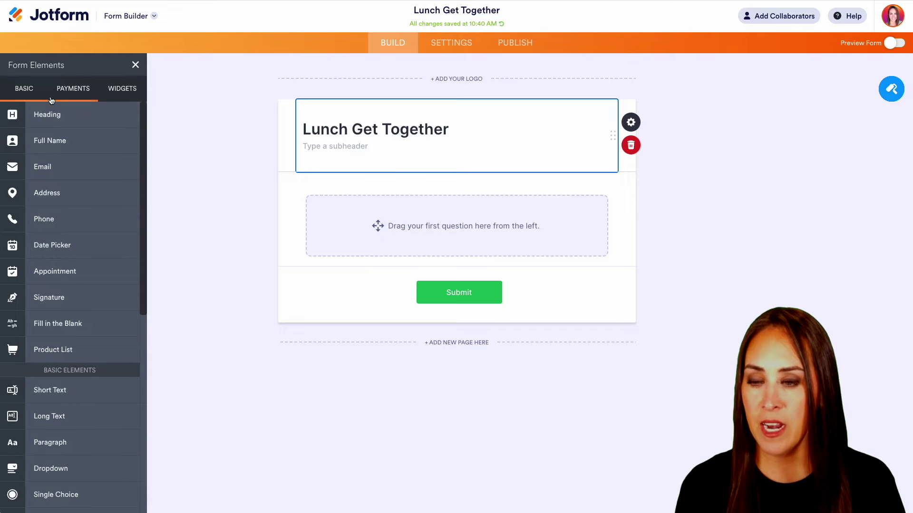
click(53, 149)
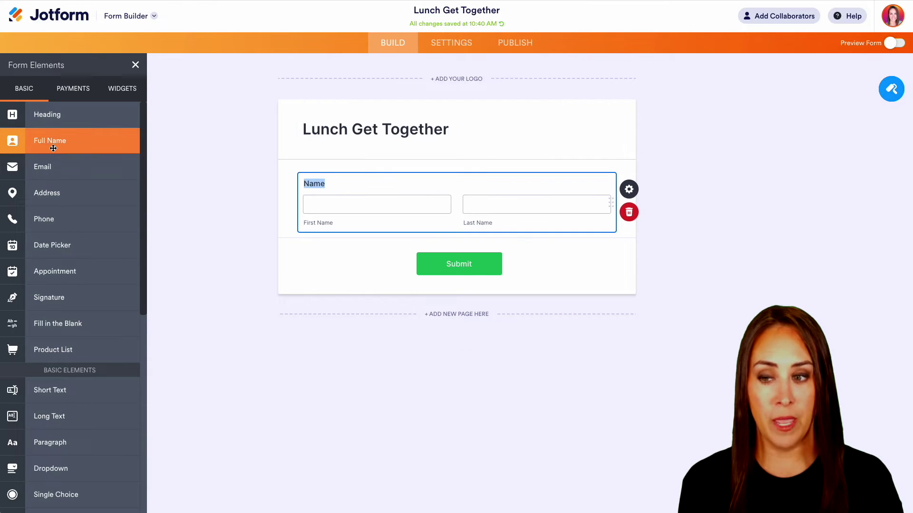
click(53, 174)
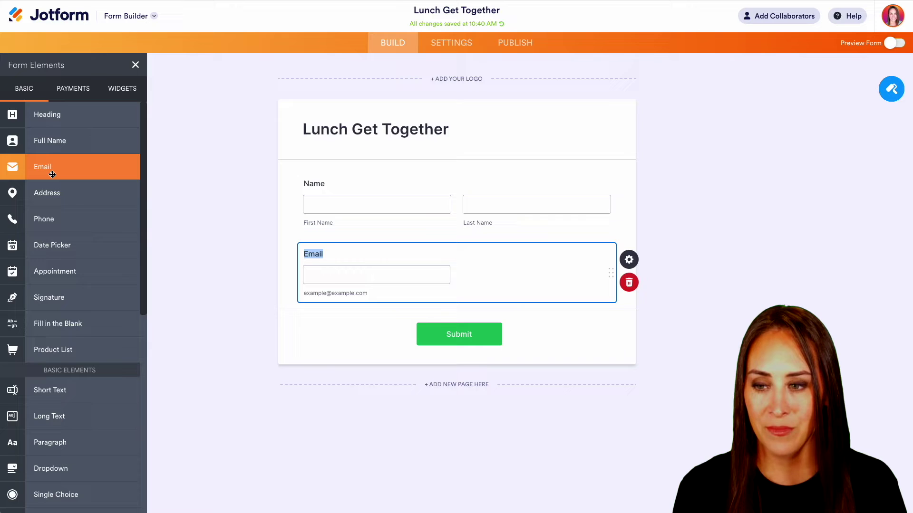
scroll(53, 175, down, 3)
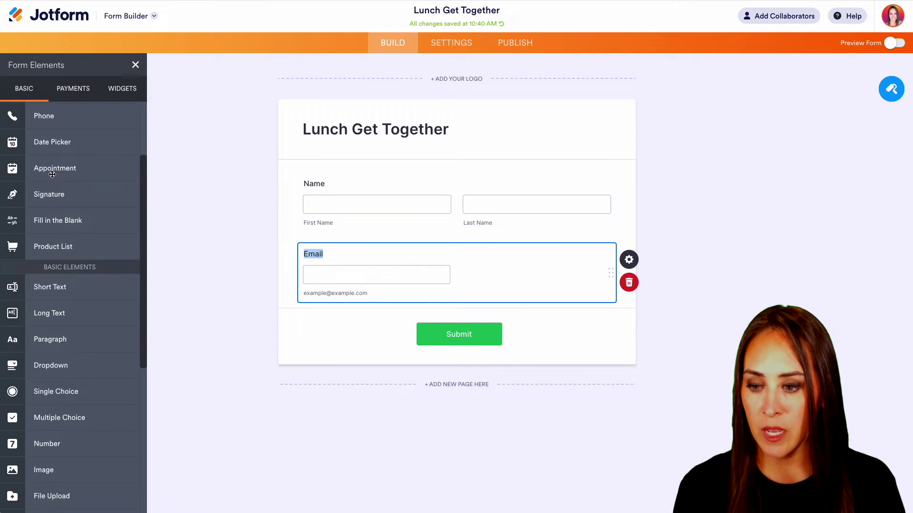
click(57, 367)
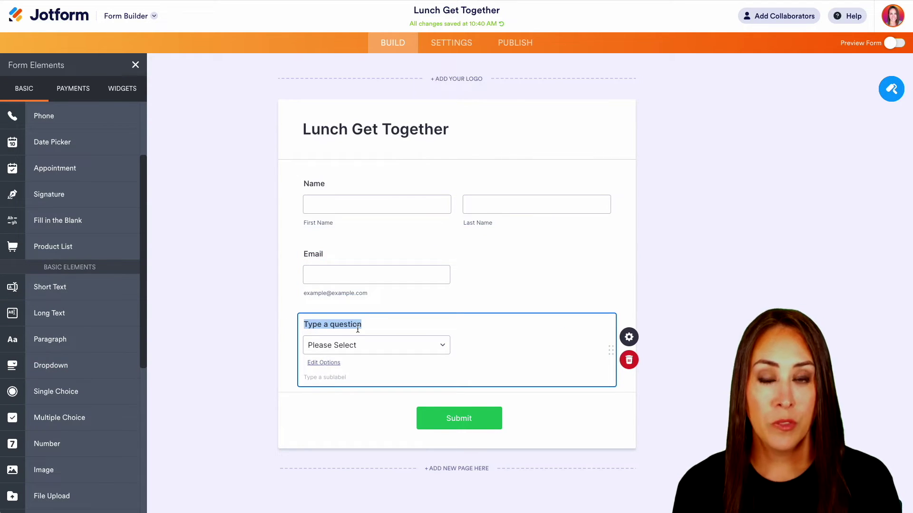
Step: Label the dropdown 'Lunch Options' and enter the options Burger, Pizza and Salad
text(Lu)
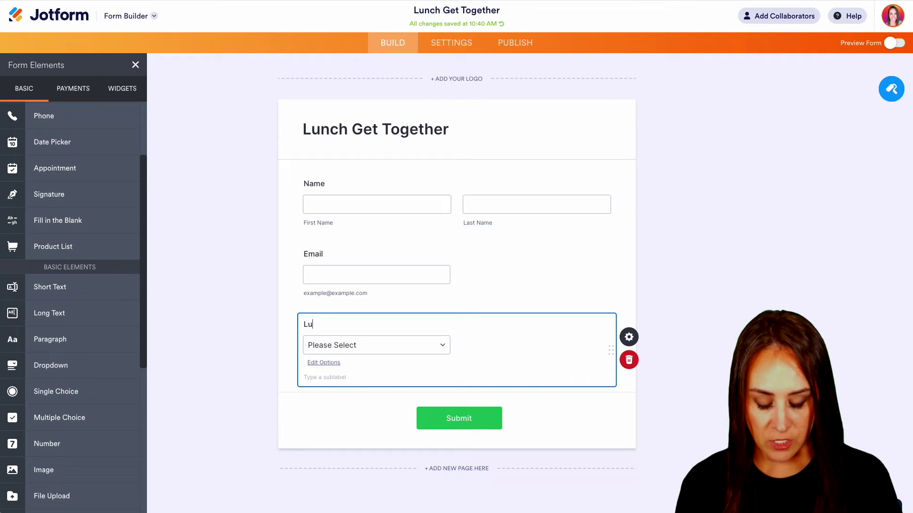
text(nch Options)
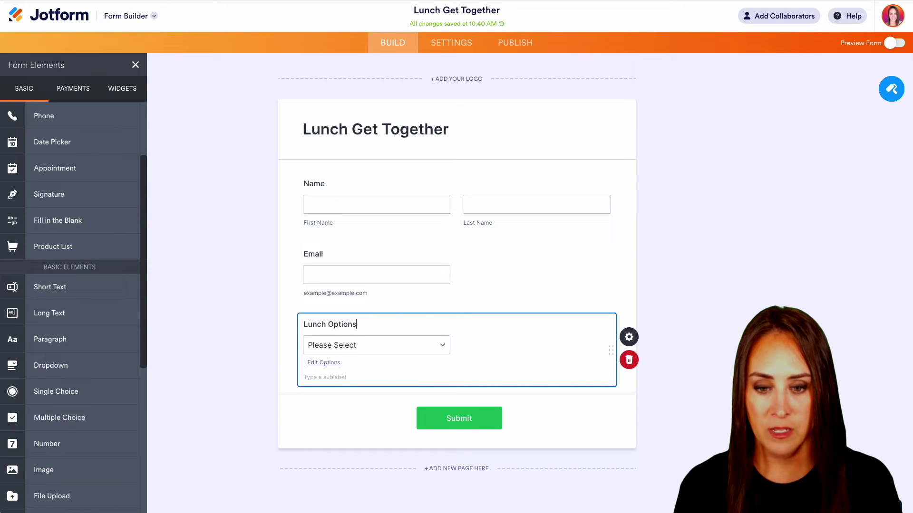
click(324, 363)
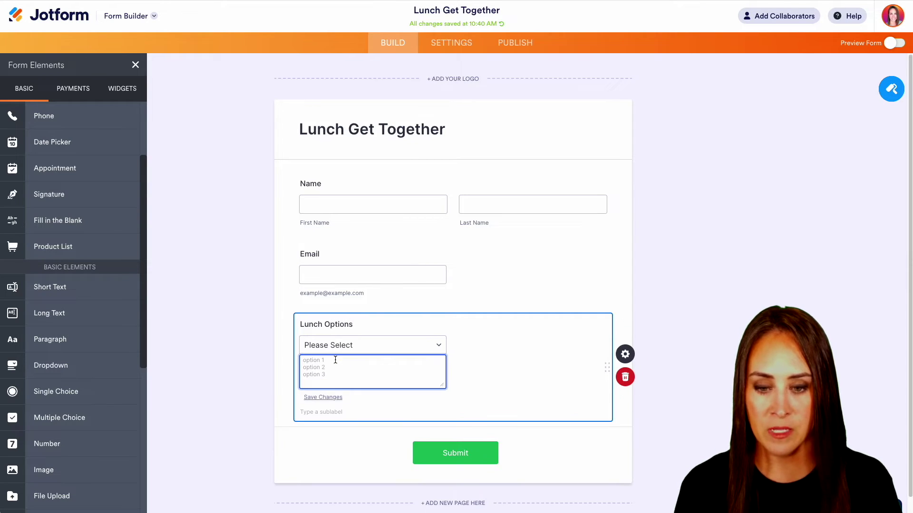
text(Burger)
key(Return)
text(Pizza )
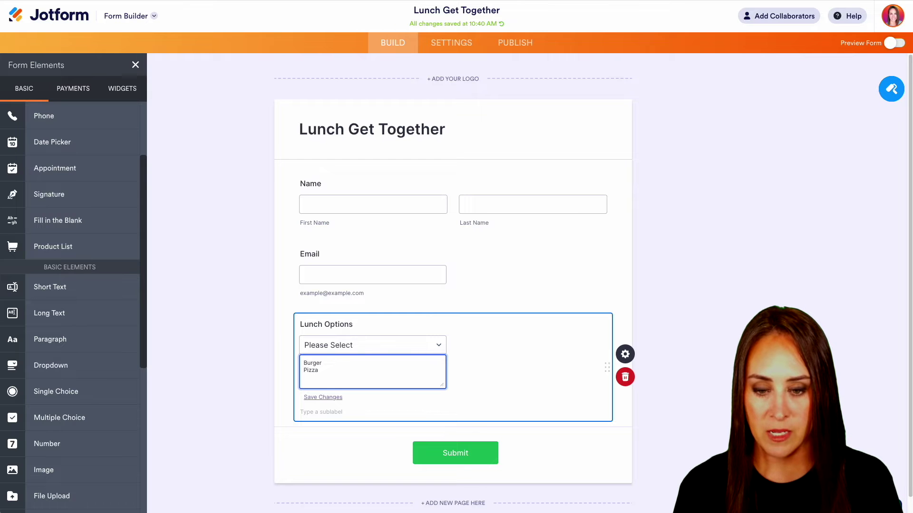
text(Salad)
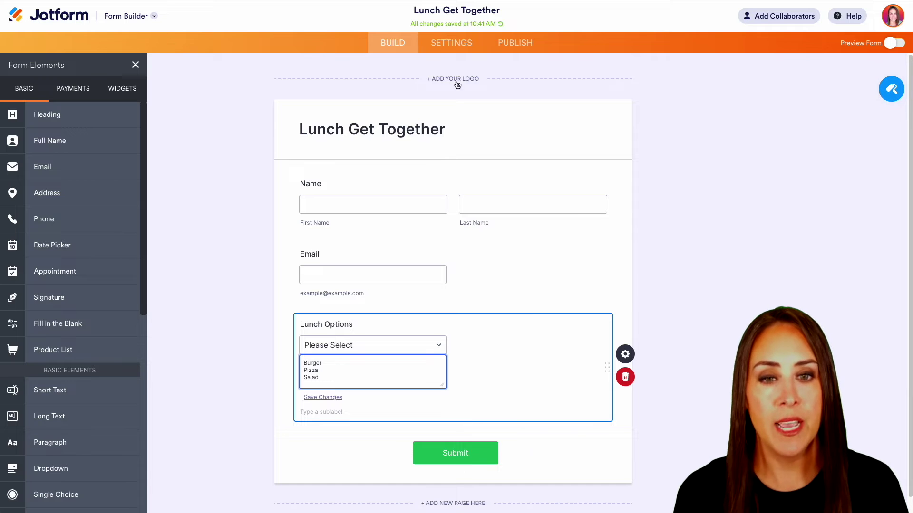
Step: Open the form's Emails settings listing Notification 1 and Autoresponder 1
click(454, 50)
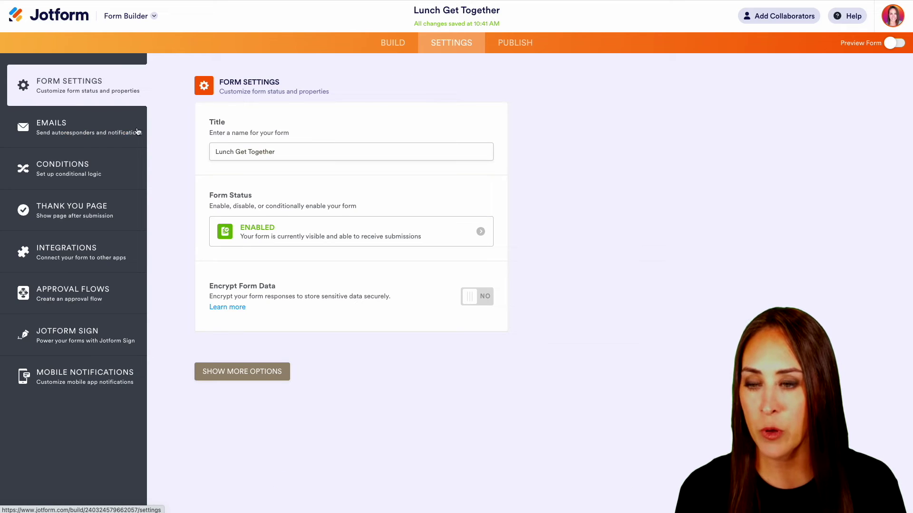
click(78, 132)
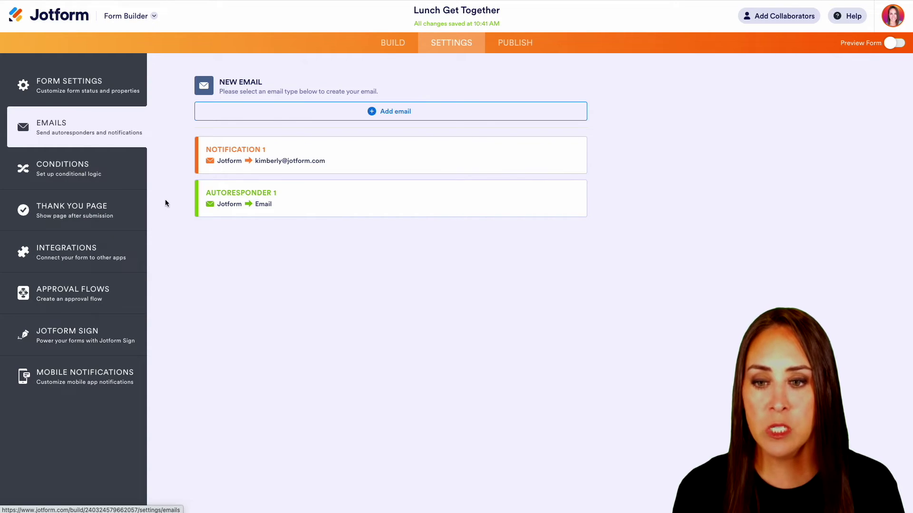
mouse_move(257, 197)
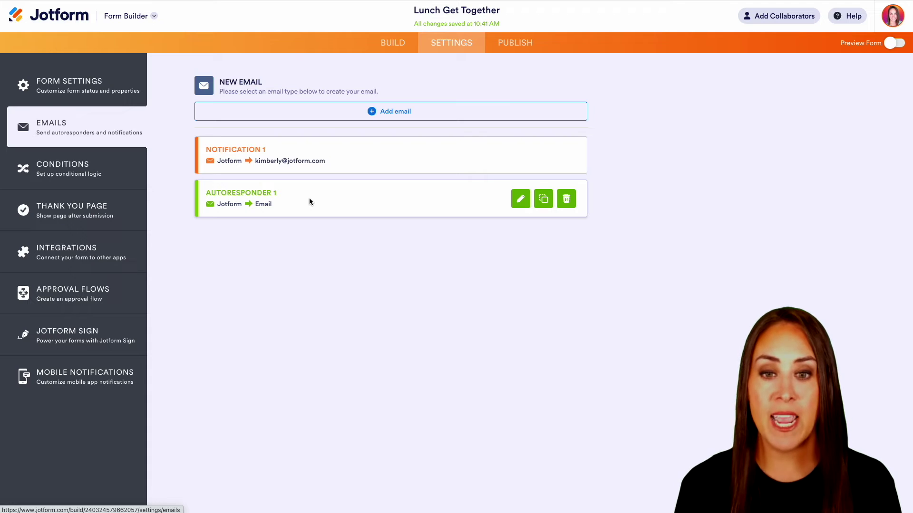
Step: Add a new autoresponder email and rename it from Autoresponder 2 to 'Burger'
click(384, 114)
click(513, 164)
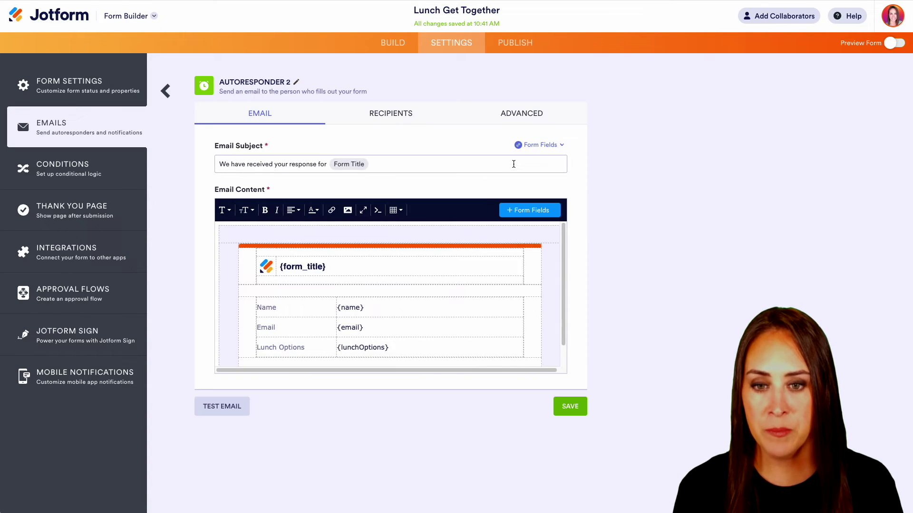
click(295, 82)
drag(278, 102, 207, 101)
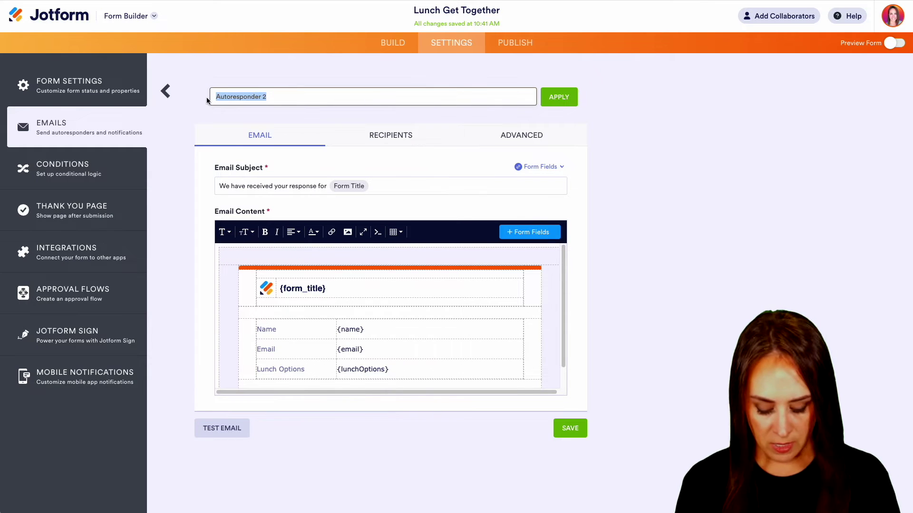
text(Burger)
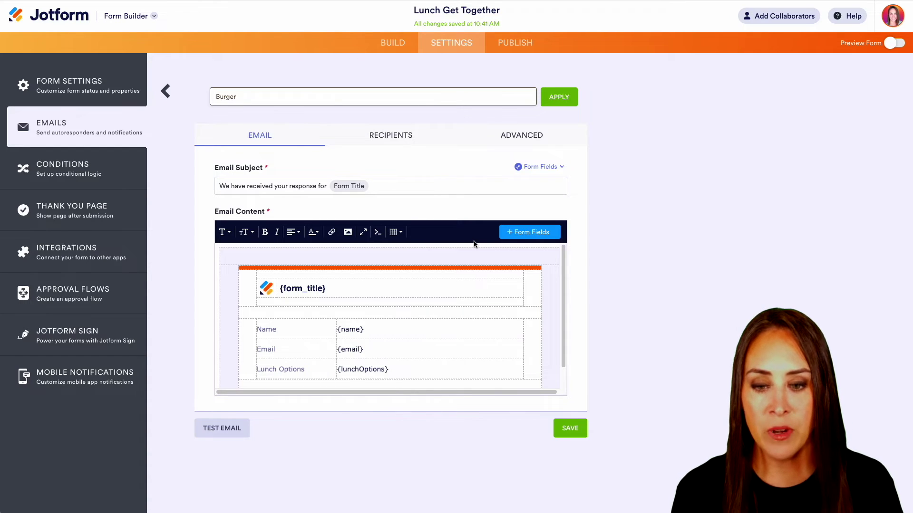
scroll(555, 280, down, 1)
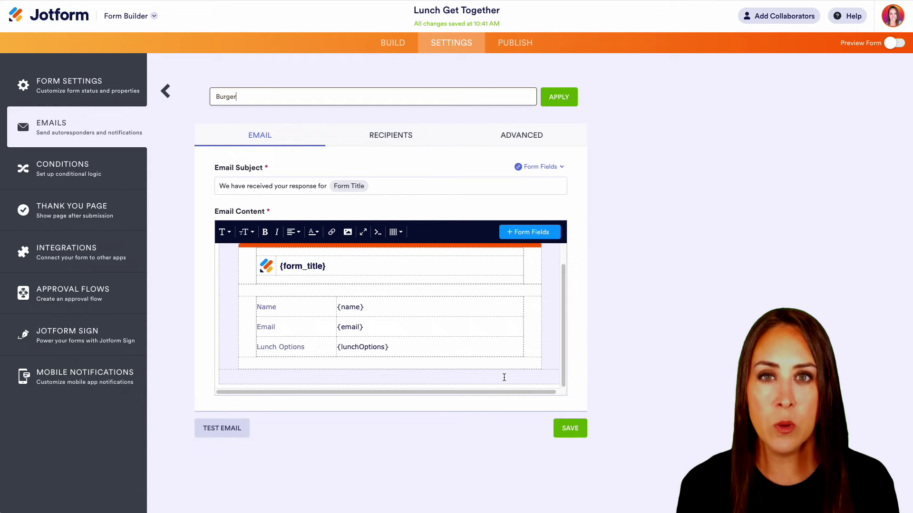
Step: Confirm the Burger name and clear the email's default body text
key(Return)
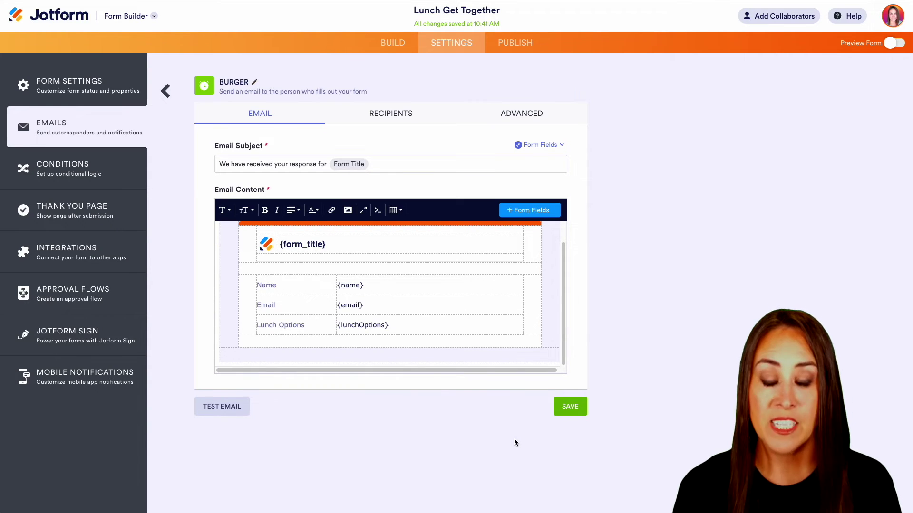
scroll(493, 360, up, 2)
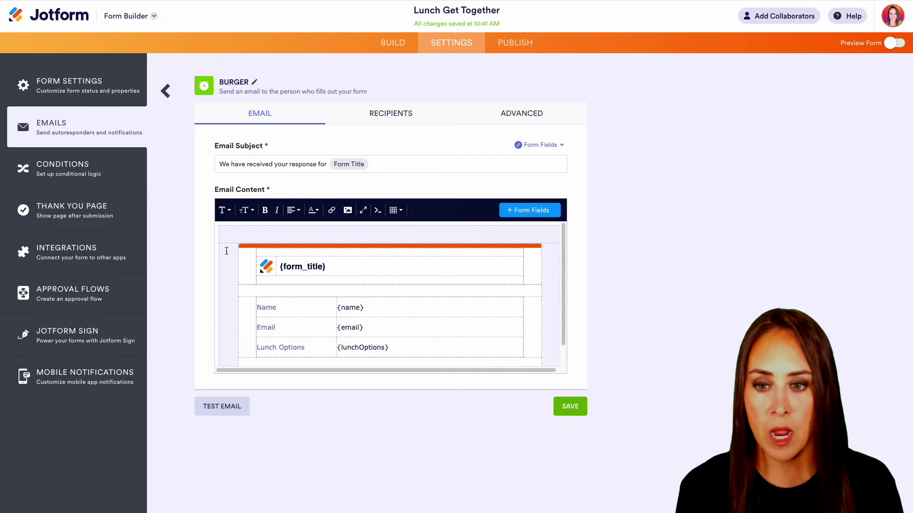
click(219, 230)
key(ctrl+a)
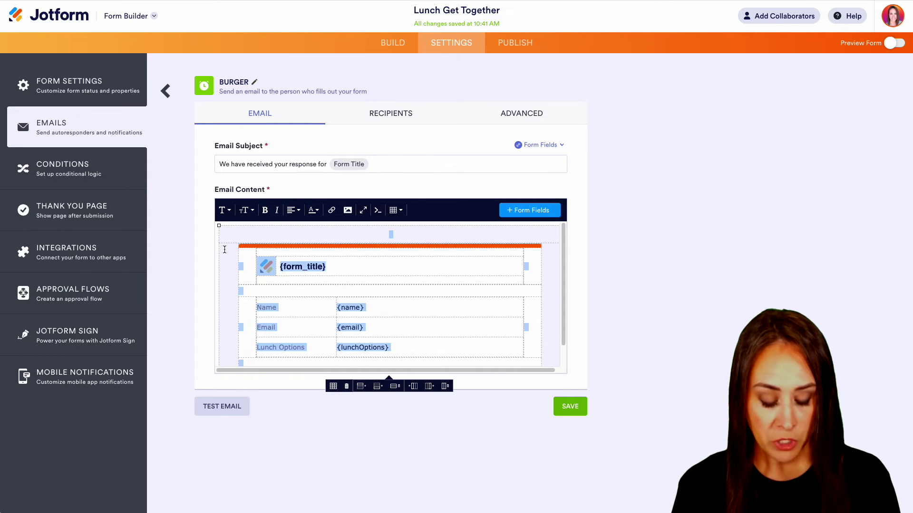
key(Delete)
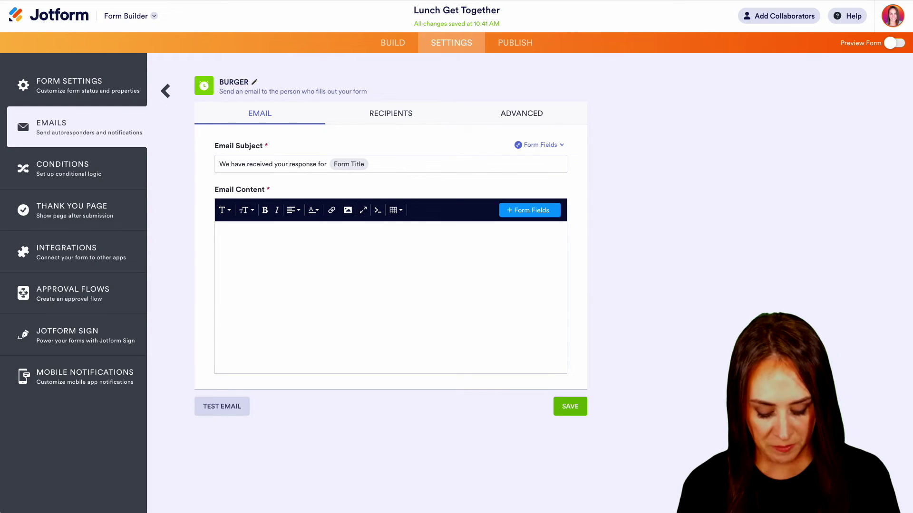
Step: Write 'Hey {name}!' then 'Here is the menu for burgers:' with the pasted menu link
text(Hey)
click(533, 213)
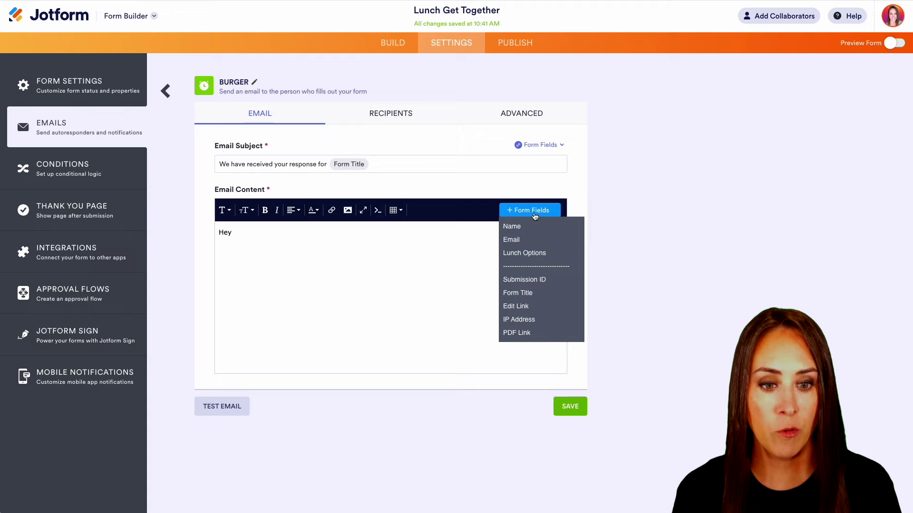
click(529, 227)
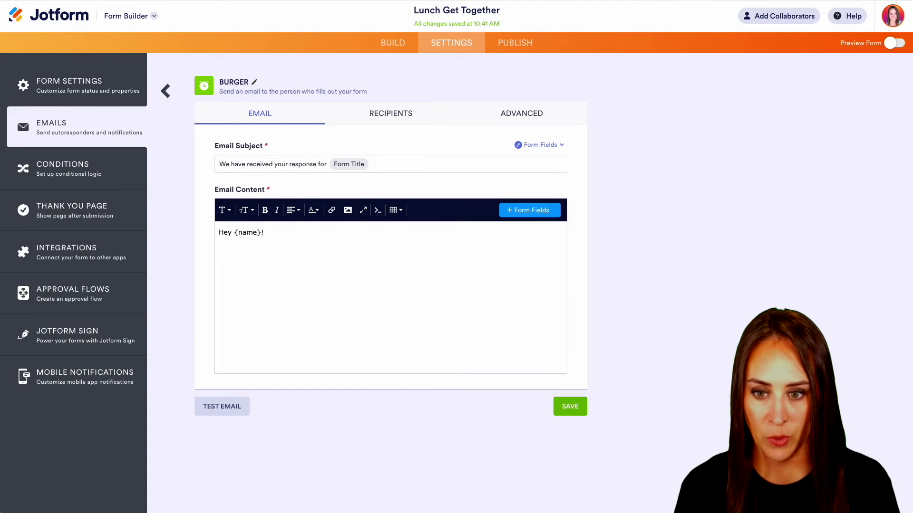
text(!)
key(Return)
text(Here is the )
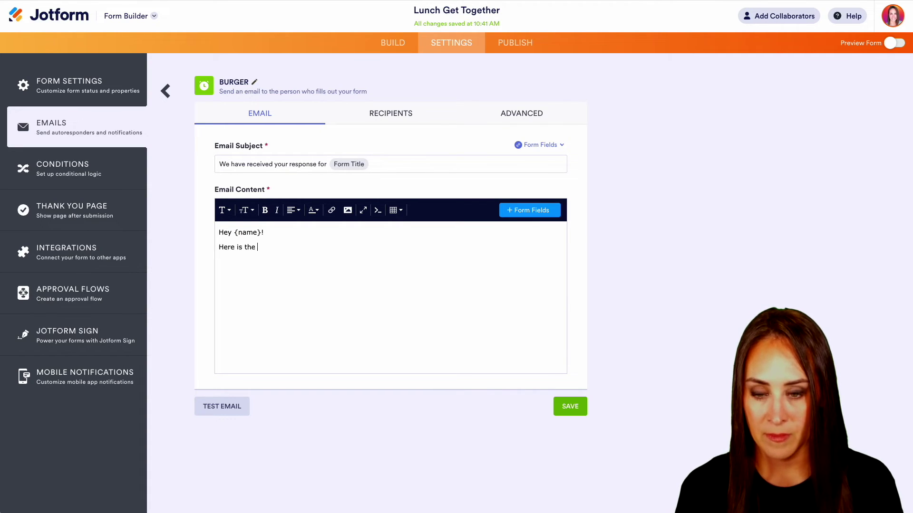
text(menu for bur)
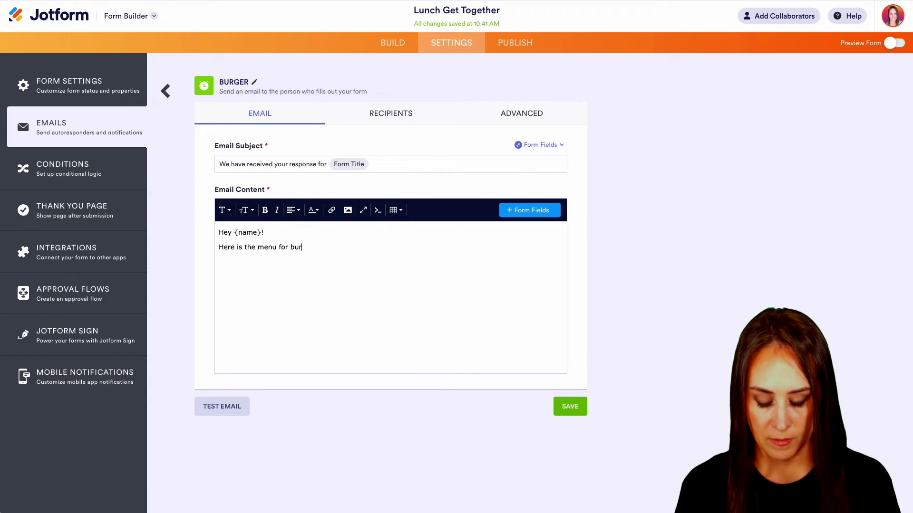
text(gers:)
text(https://www.mosgrillsf.com/)
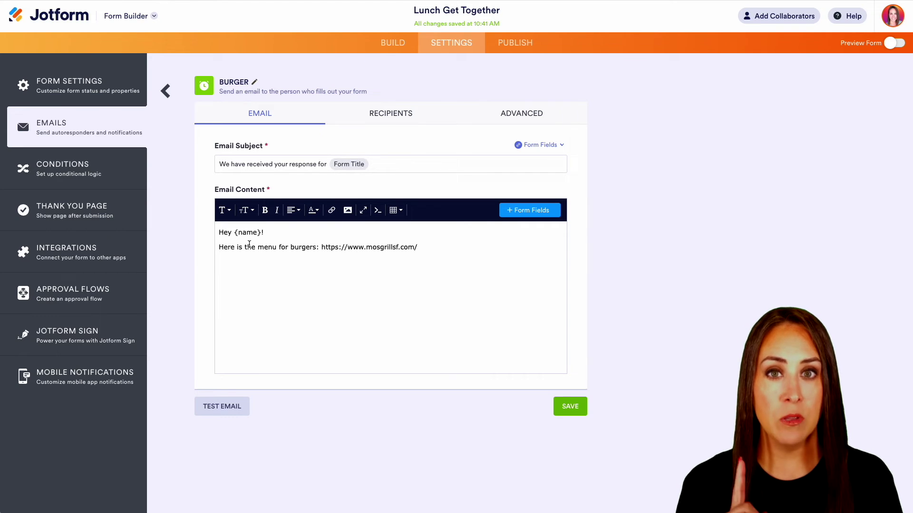
Step: Save the Burger email from its Advanced settings
click(376, 112)
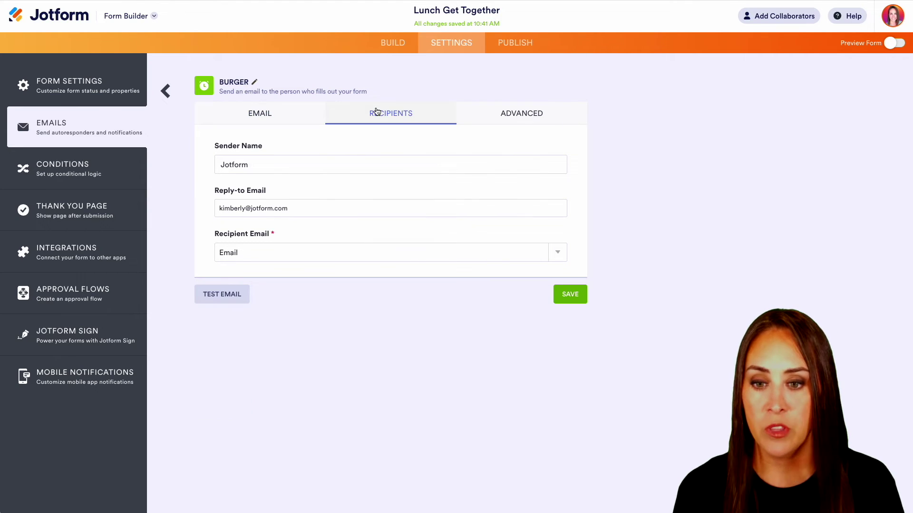
click(494, 116)
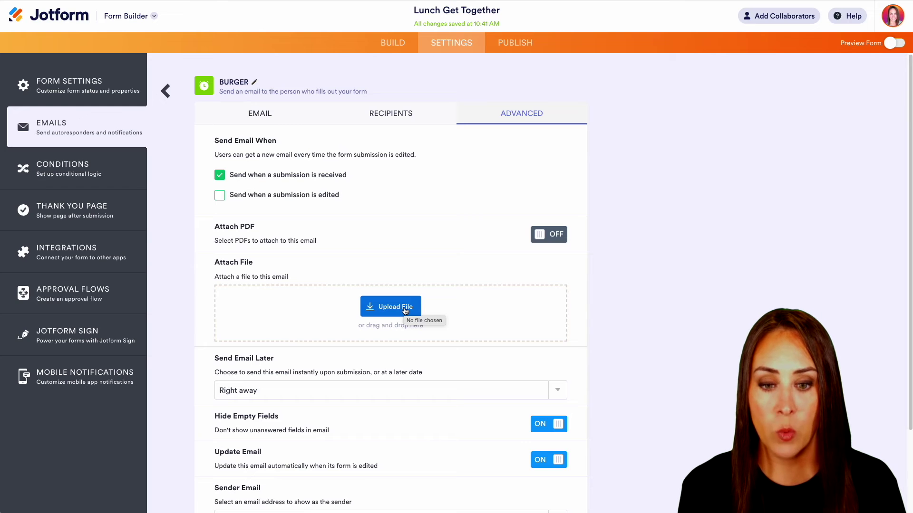
scroll(633, 313, down, 3)
click(571, 459)
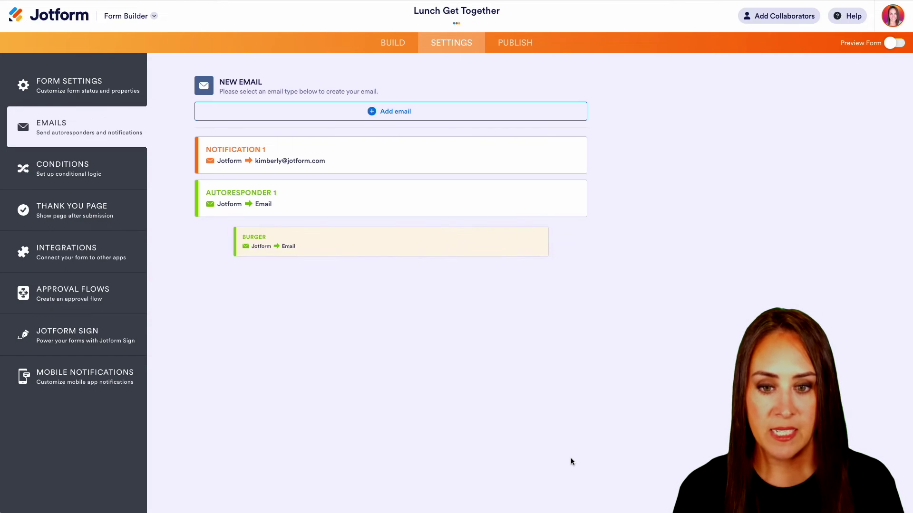
Step: Clone the Burger email, delete the clone, and go to Conditions settings
mouse_move(266, 236)
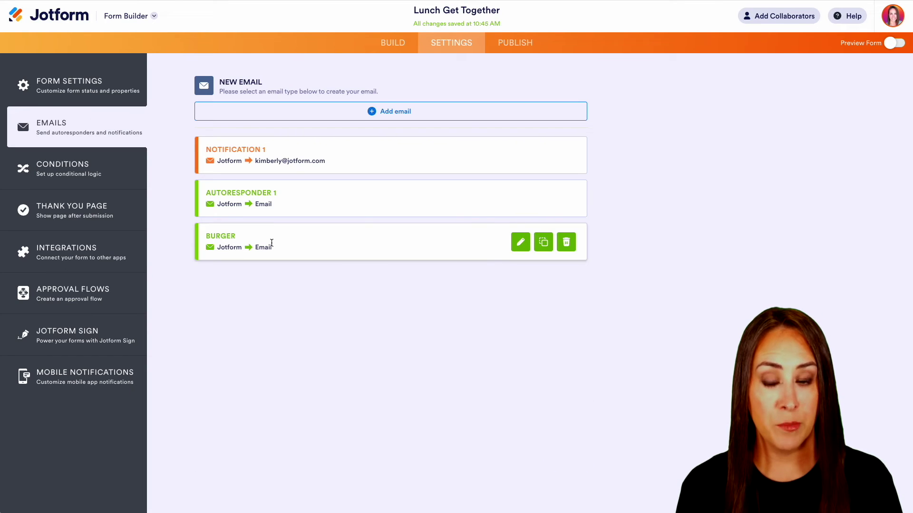
click(543, 244)
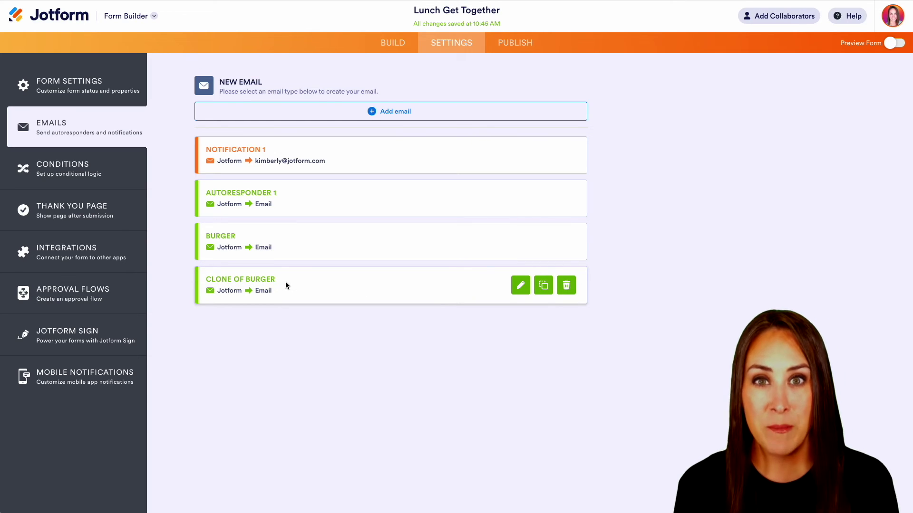
click(566, 285)
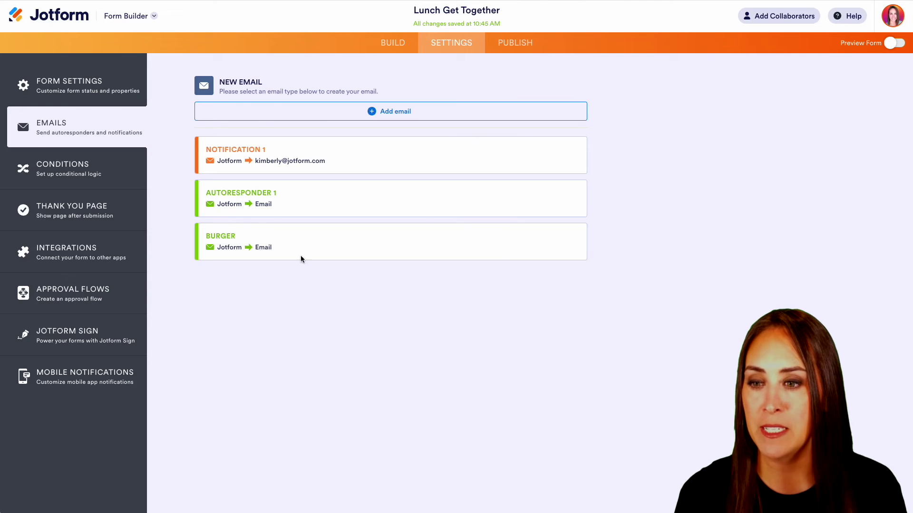
click(63, 164)
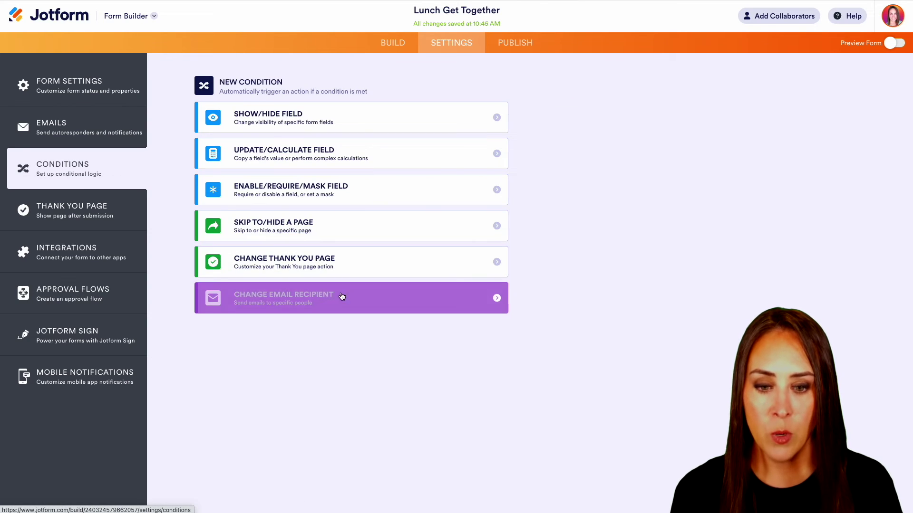
Step: Start a Change Email Recipient condition: IF Lunch Options Is Equal To Burger
click(410, 300)
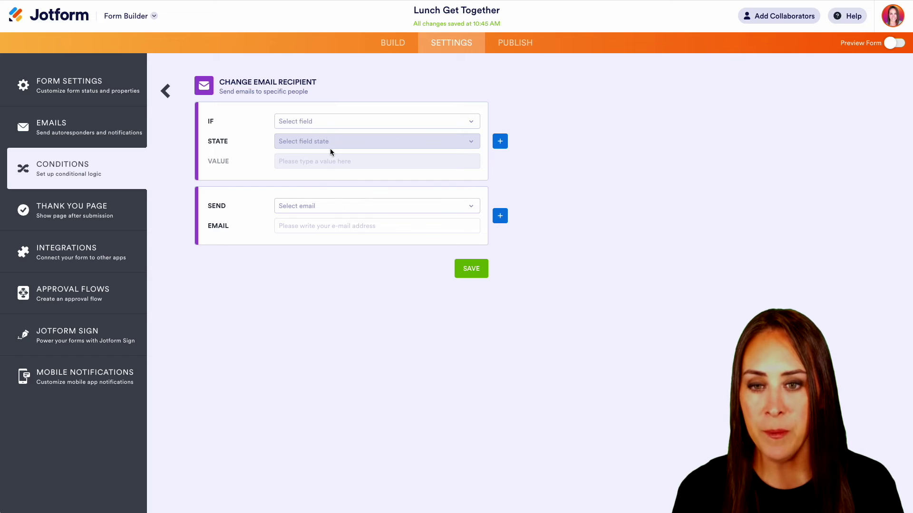
click(325, 123)
click(316, 216)
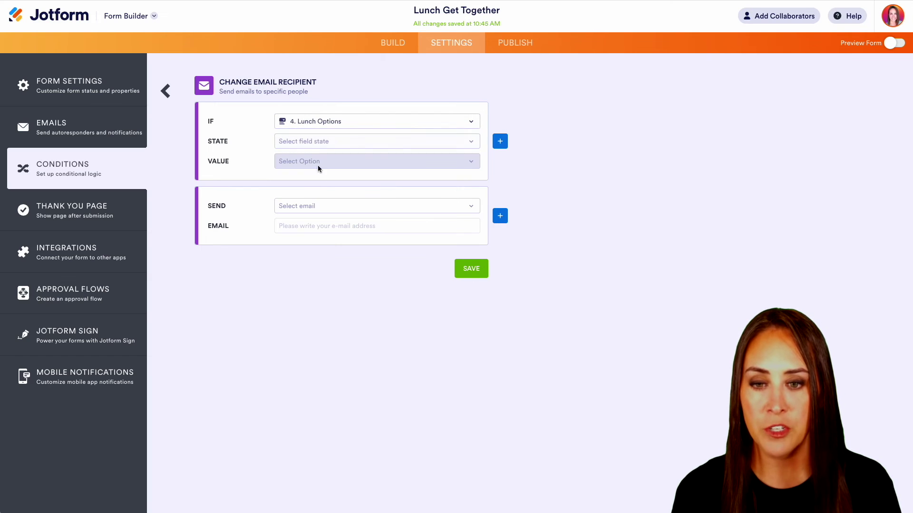
click(310, 143)
click(308, 156)
click(306, 162)
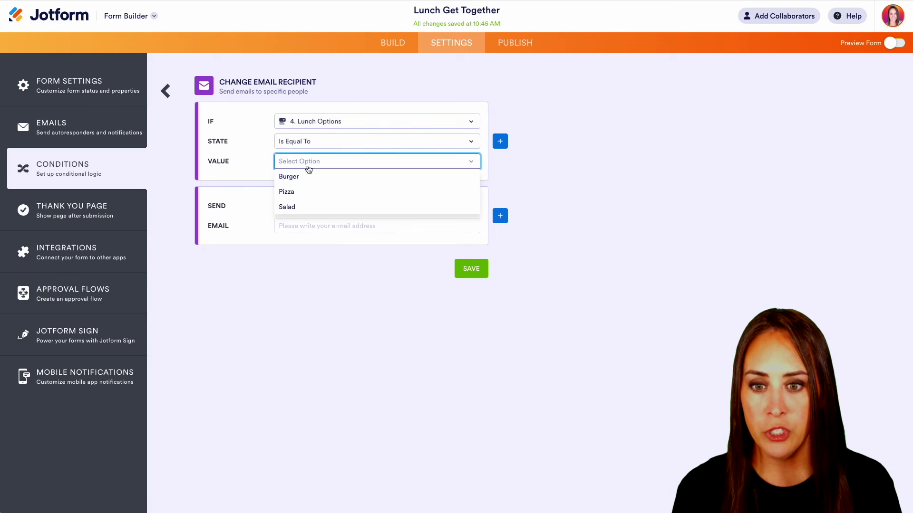
click(308, 176)
Step: Send the Burger email to {email} and save the condition
click(306, 206)
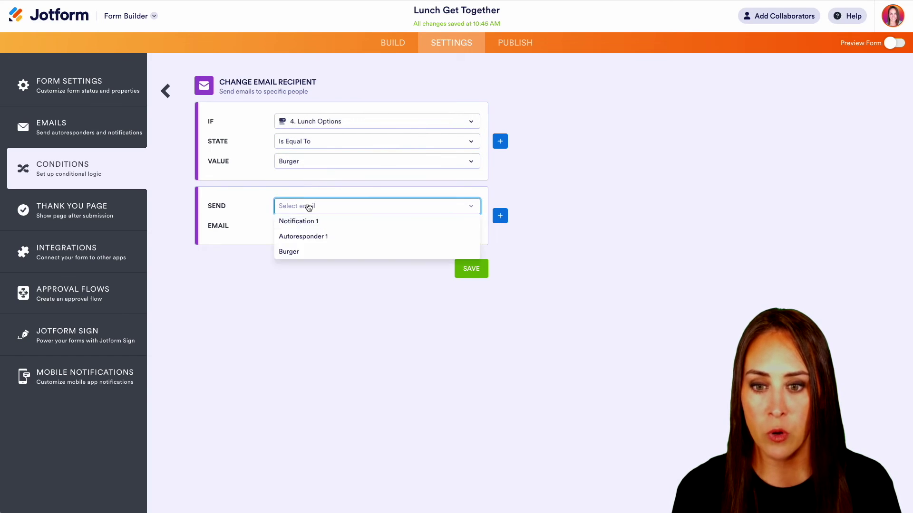
click(297, 252)
click(306, 228)
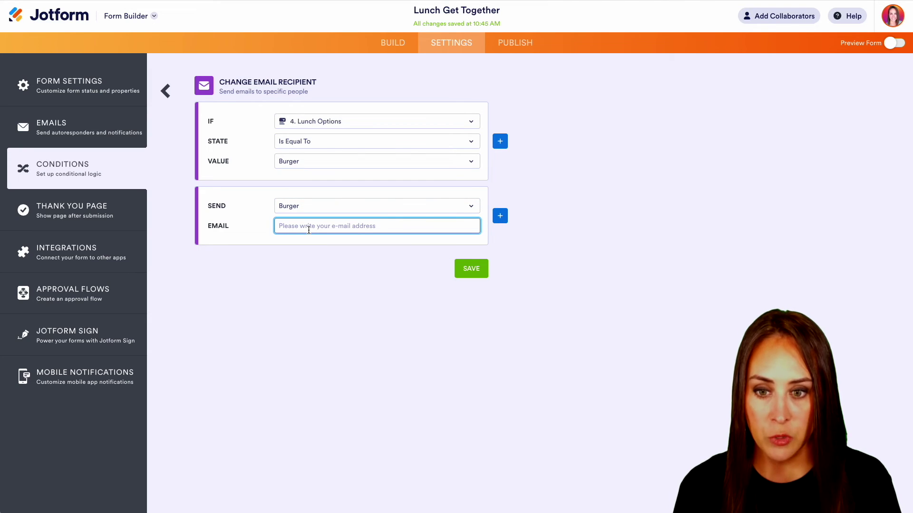
text({email)
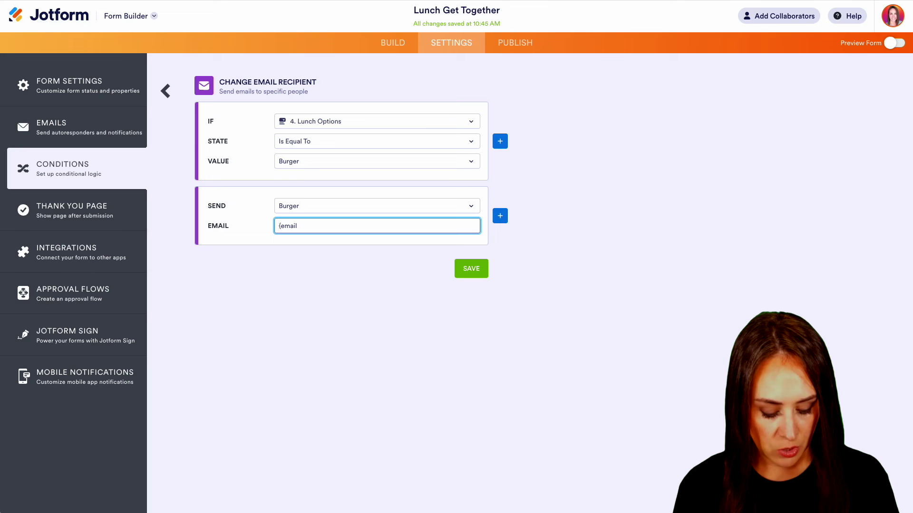
text(})
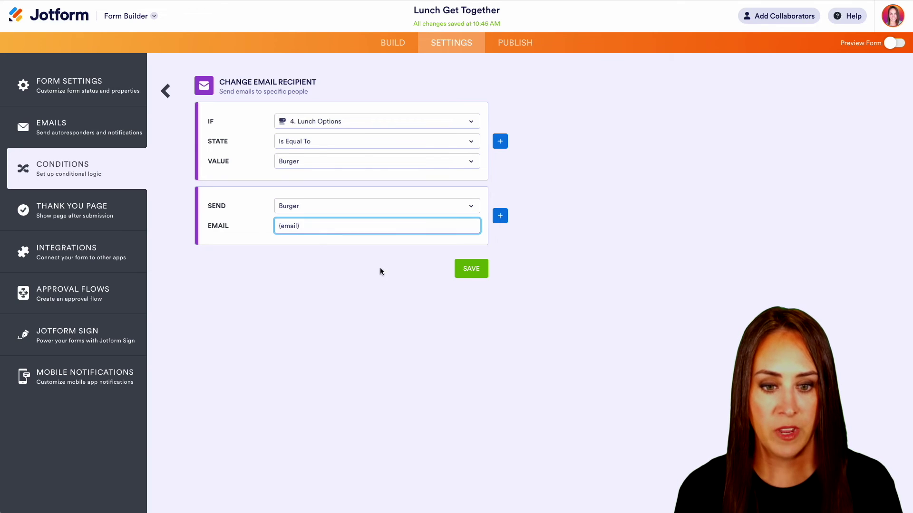
click(471, 269)
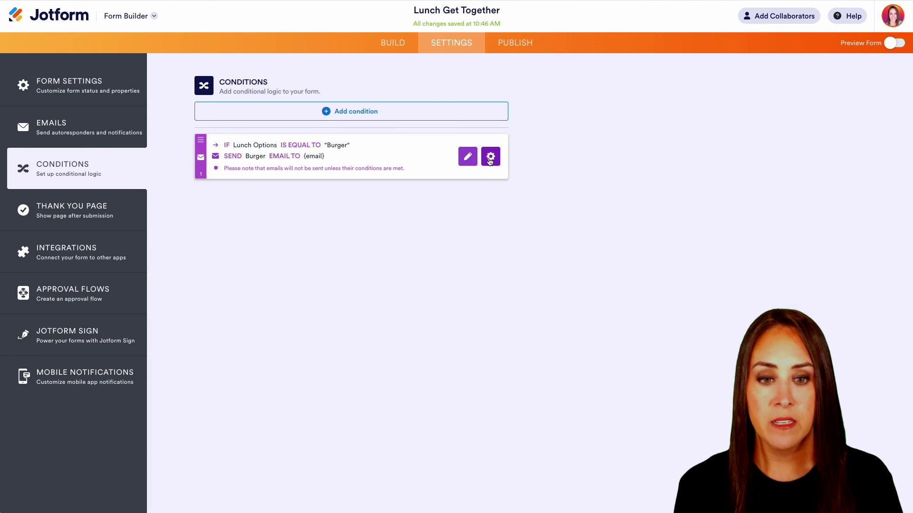
click(490, 161)
click(478, 203)
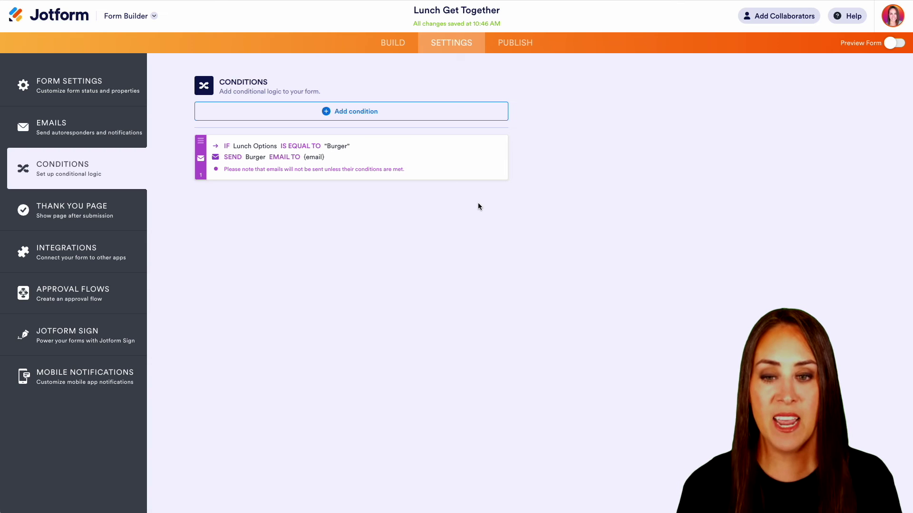
Step: Preview the form, auto-fill it with Burger as the lunch choice, and submit
click(888, 43)
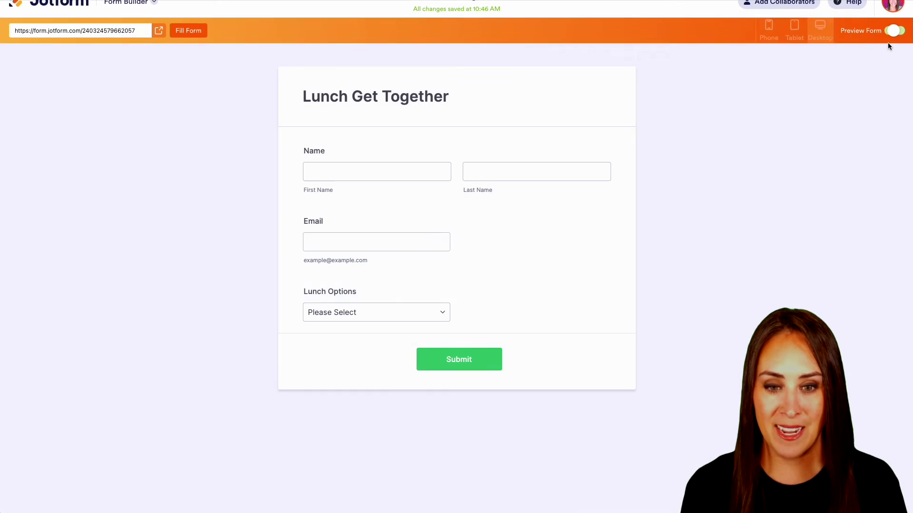
click(180, 16)
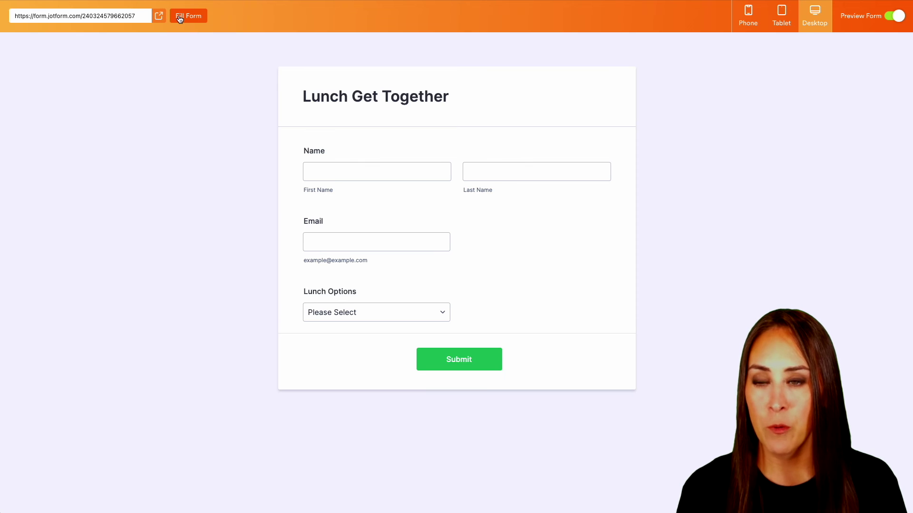
click(401, 309)
click(402, 311)
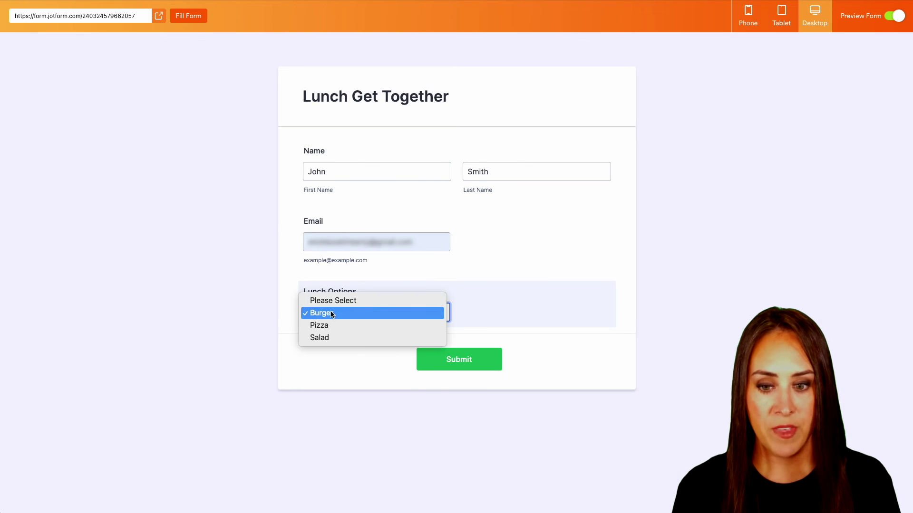
click(466, 361)
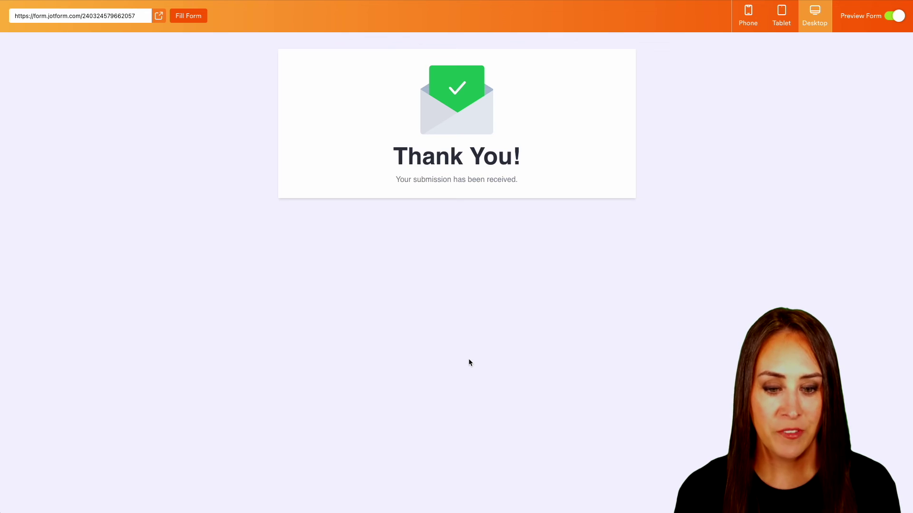